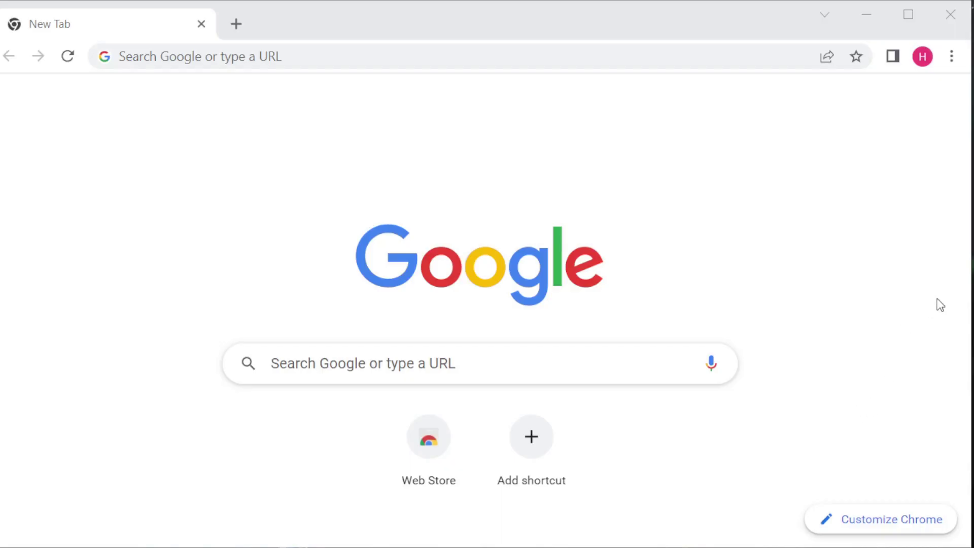
# - Search Google for 'canva' in Chrome
pyautogui.click(939, 302)
pyautogui.click(509, 364)
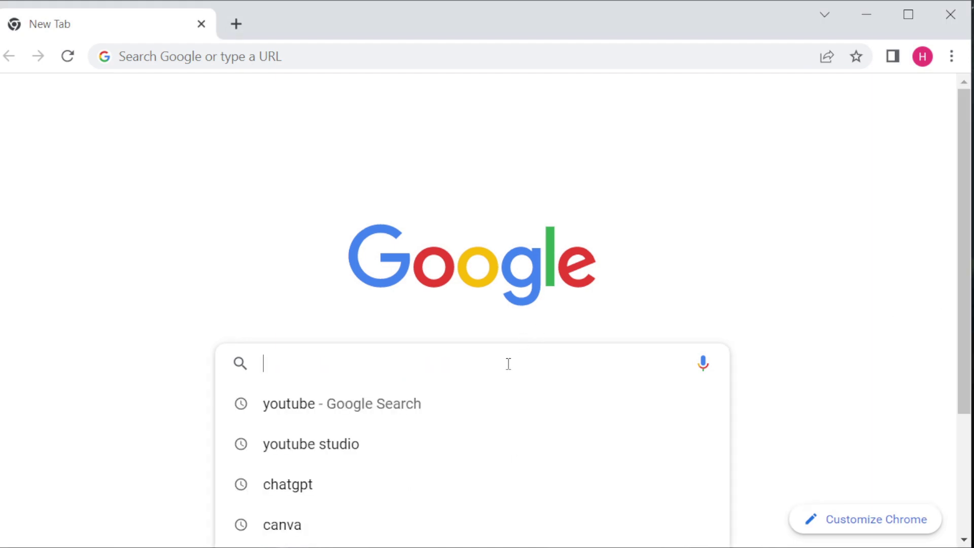
pyautogui.write('canva')
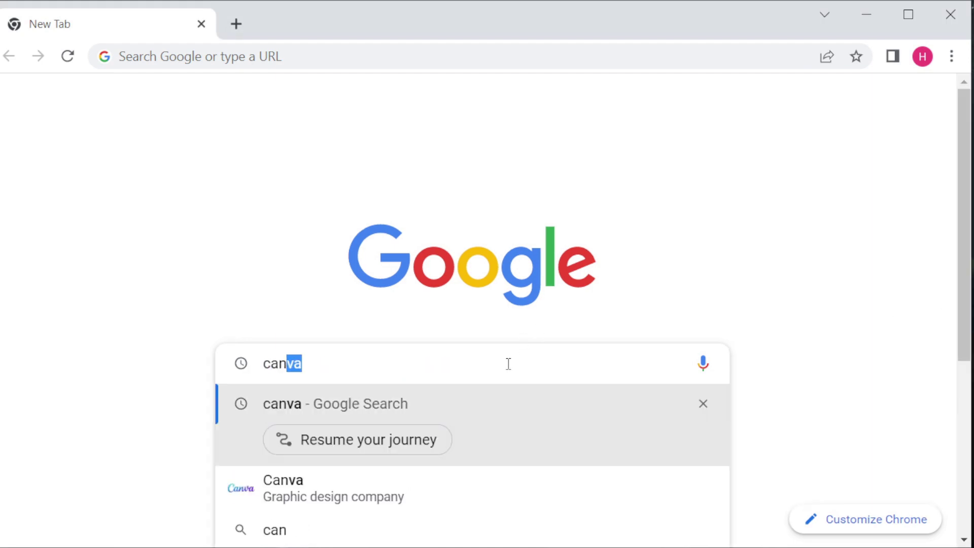
pyautogui.click(482, 423)
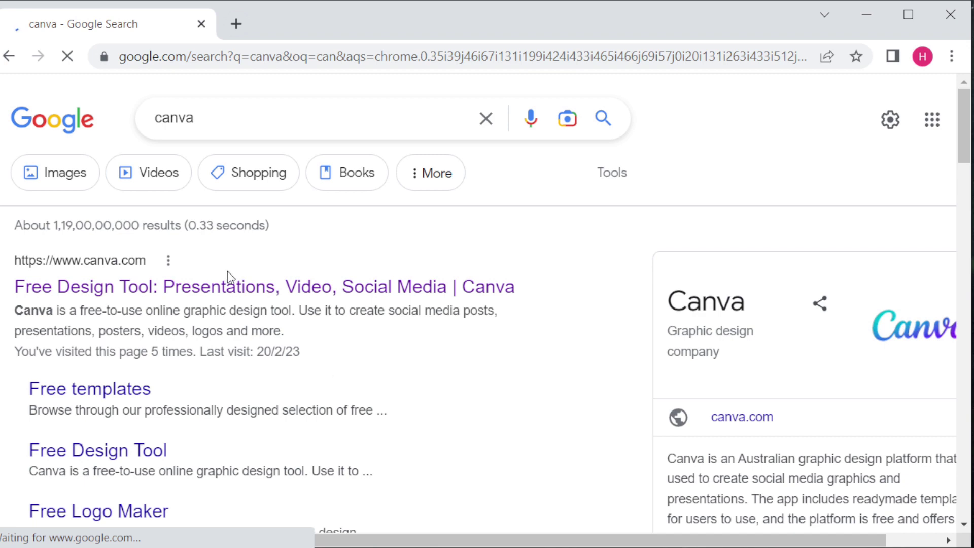
# - Open Canva and start a YouTube Thumbnail from the 'How to Create Amazing Resume' template
pyautogui.click(230, 287)
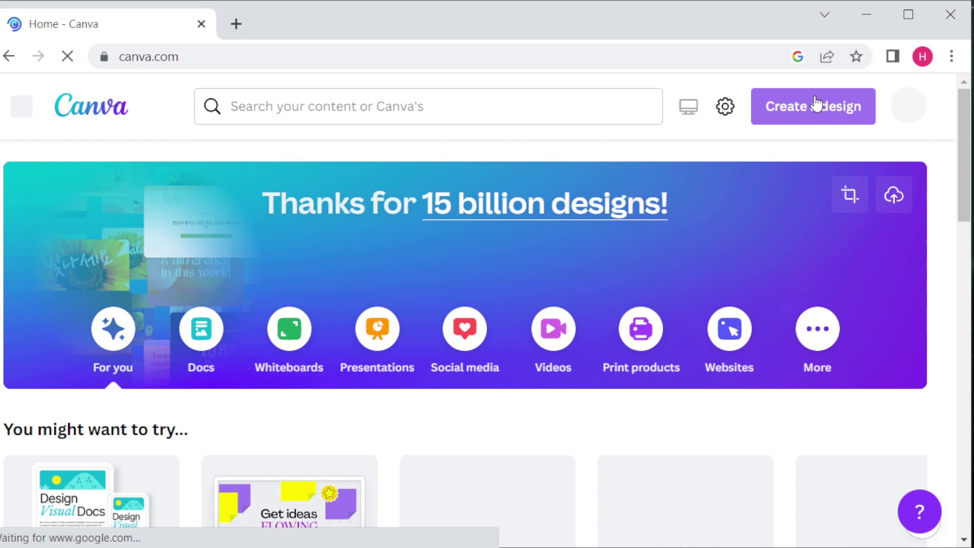
pyautogui.click(604, 116)
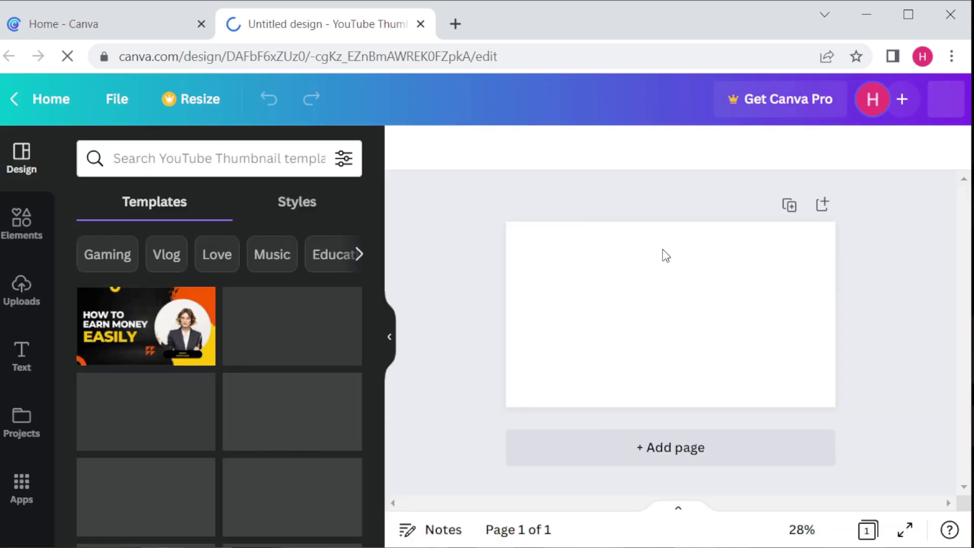
pyautogui.scroll(-3, 247, 368)
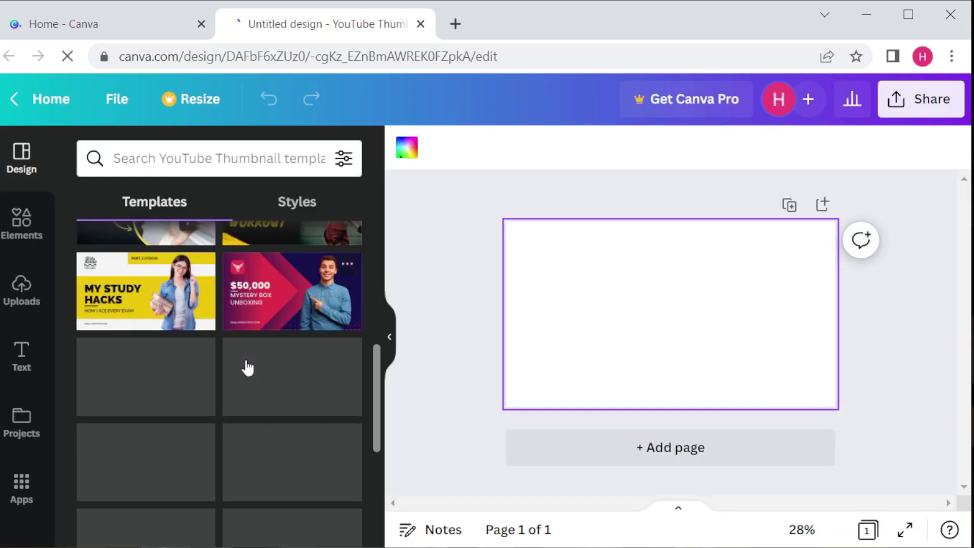
pyautogui.scroll(2, 247, 367)
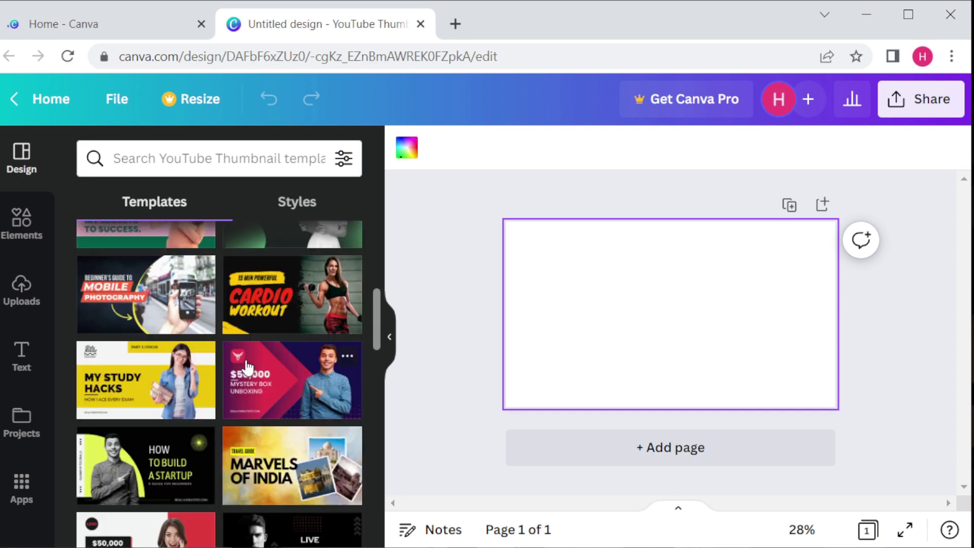
pyautogui.click(248, 366)
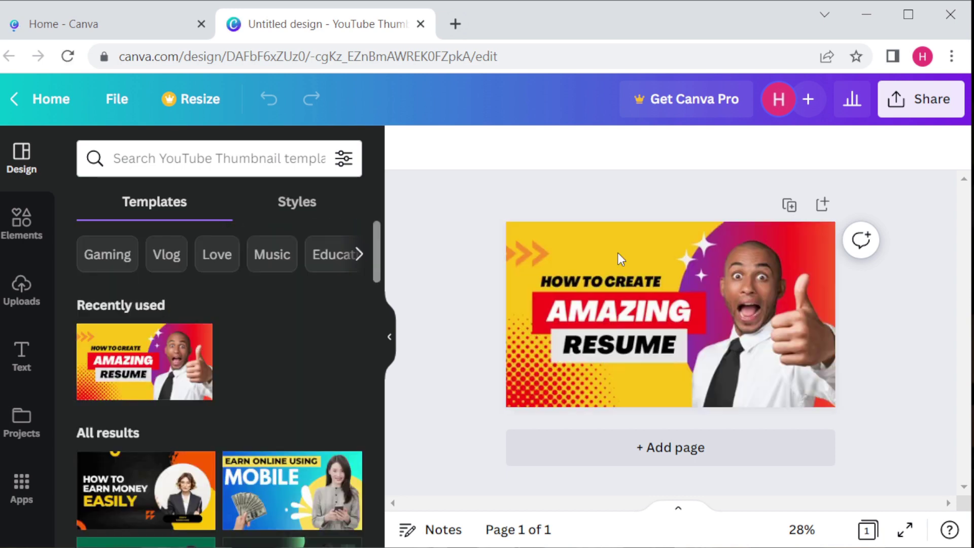
# - Check the background, heading and Elements library, then show the heading and body text options
pyautogui.click(620, 258)
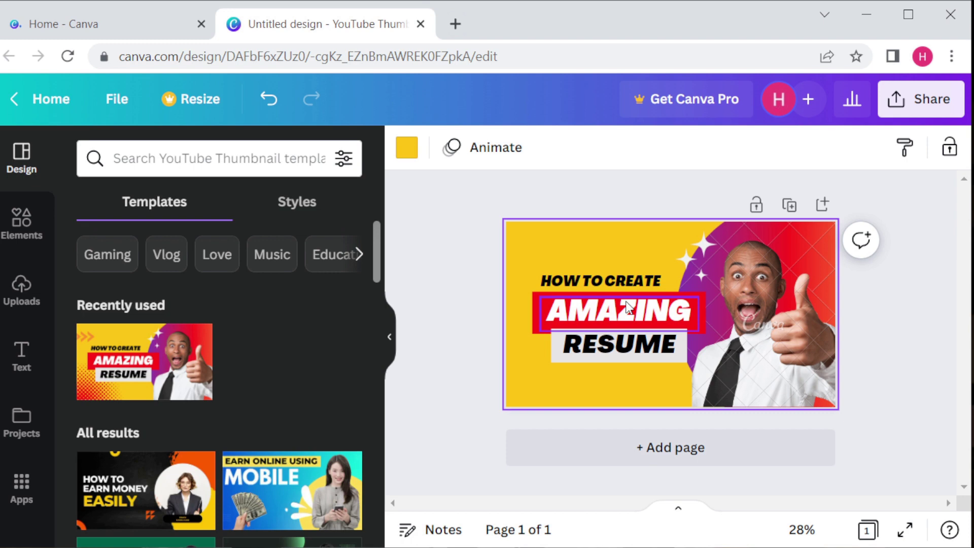
pyautogui.click(655, 283)
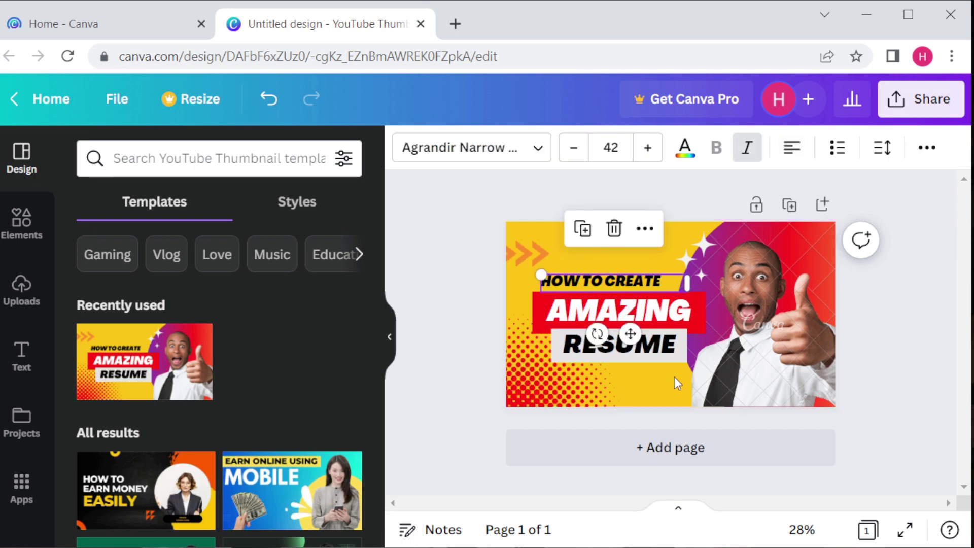
pyautogui.click(22, 224)
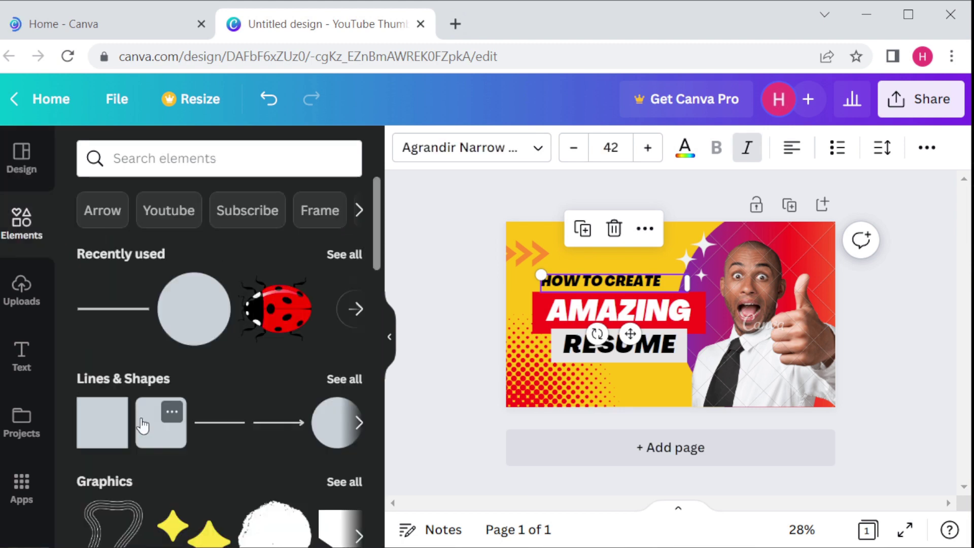
pyautogui.scroll(-8, 159, 374)
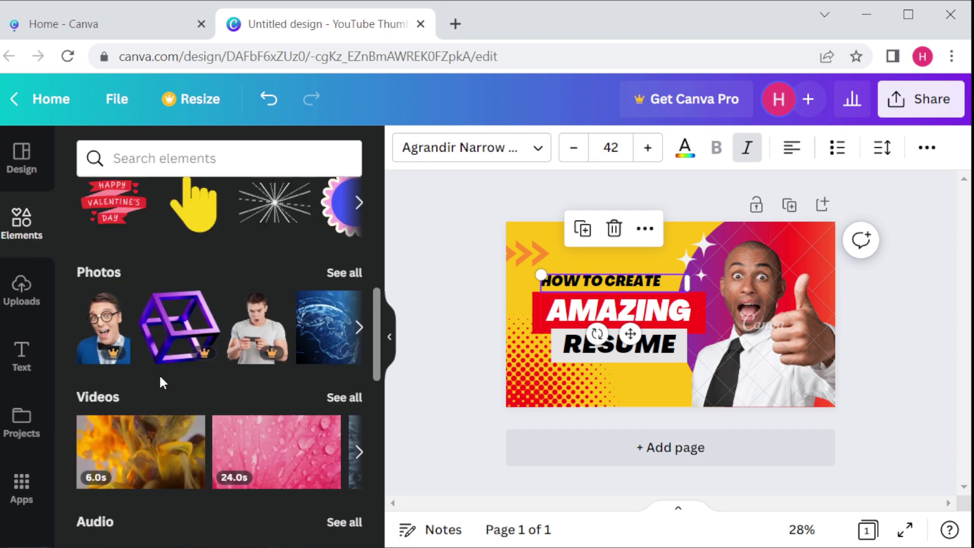
pyautogui.click(21, 355)
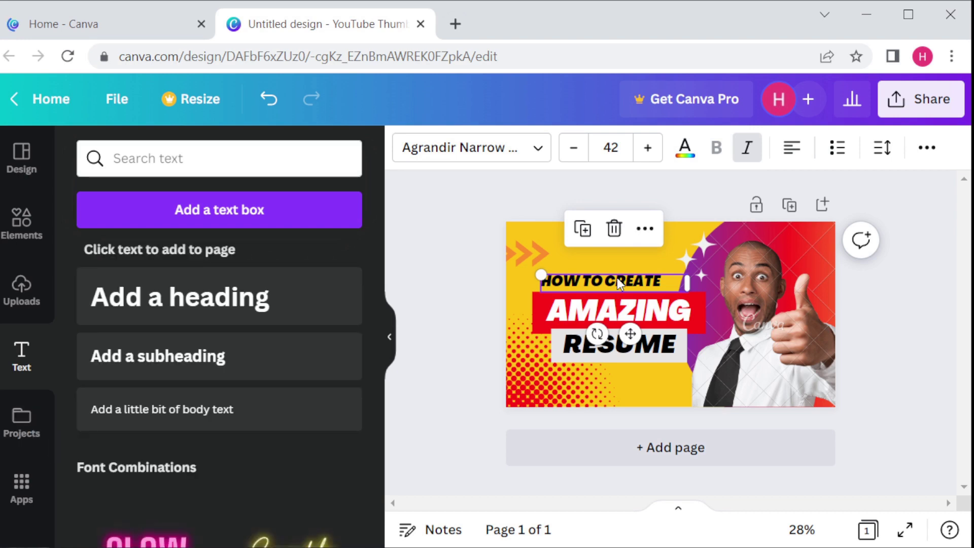
# - Replace CREATE with FOCUS so the first line reads HOW TO FOCUS
pyautogui.doubleClick(666, 315)
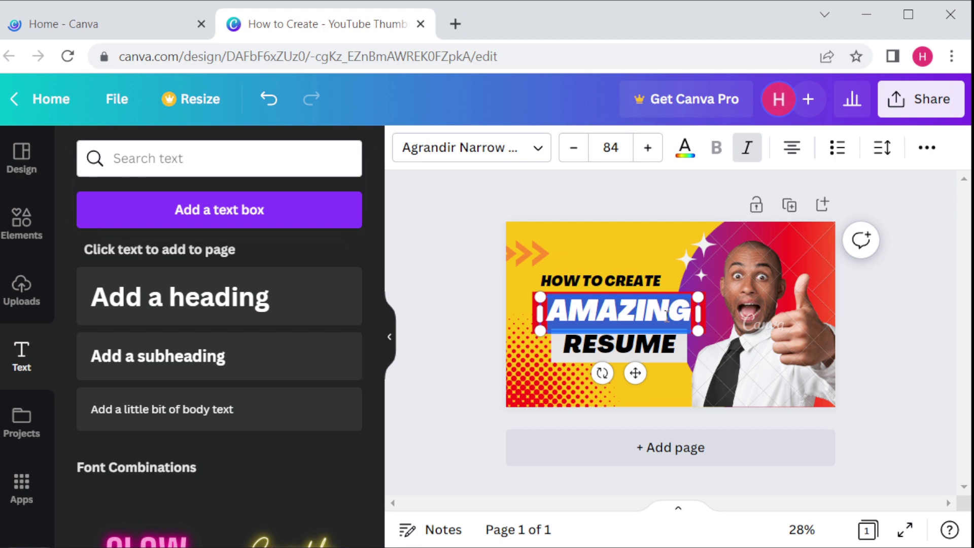
pyautogui.click(638, 283)
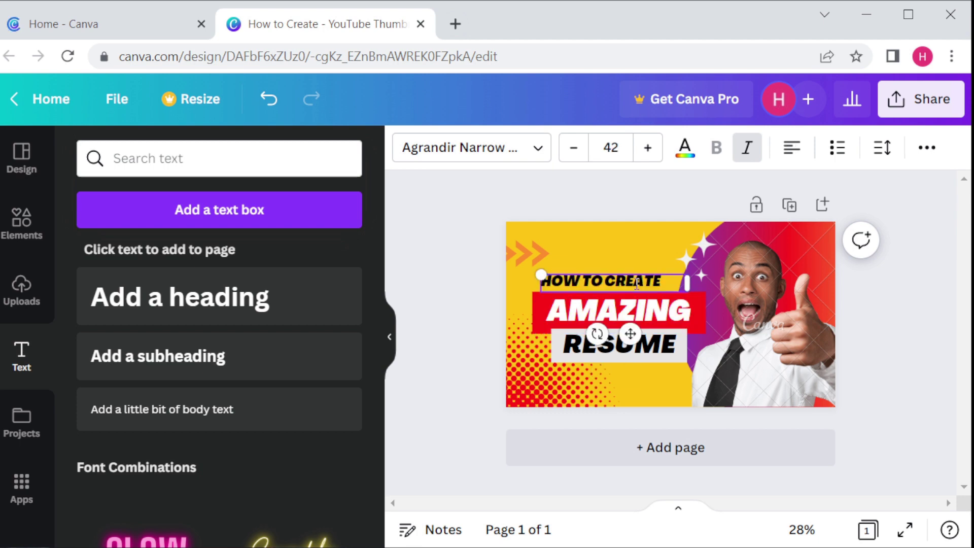
pyautogui.doubleClick(637, 283)
pyautogui.write('FOC')
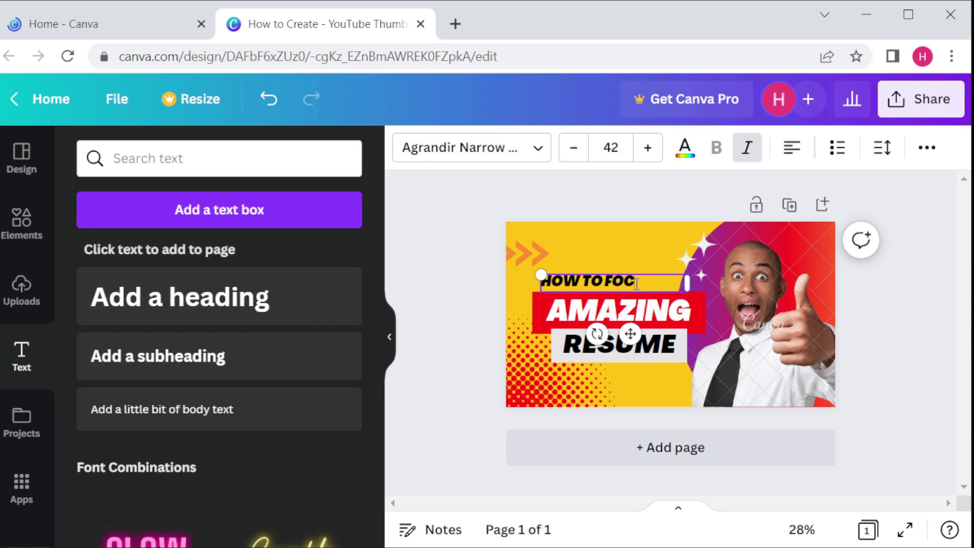
pyautogui.write('US')
pyautogui.click(618, 311)
# - Replace AMAZING with 'ON YOUR' and RESUME with 'GOAL'
pyautogui.doubleClick(618, 310)
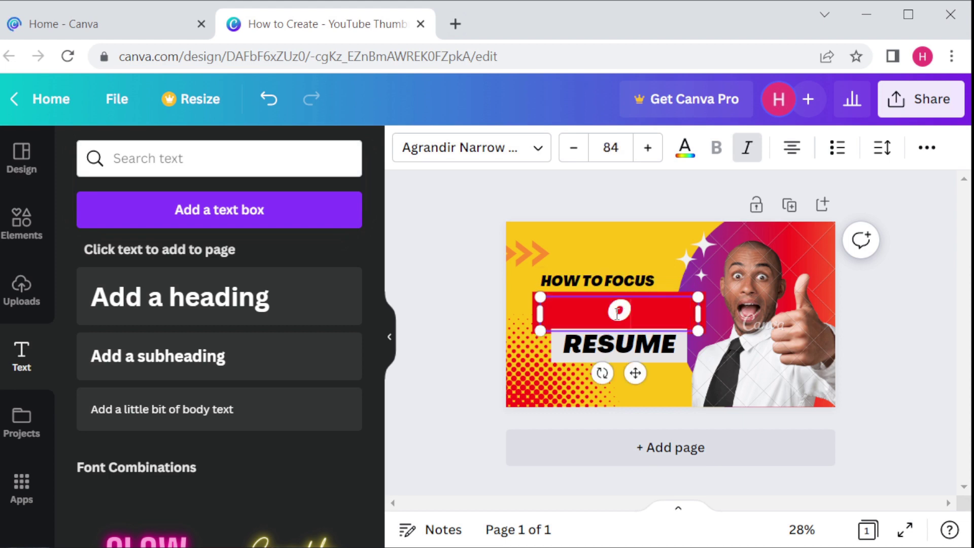
pyautogui.write('ON YOUR')
pyautogui.doubleClick(612, 354)
pyautogui.write('GOAL')
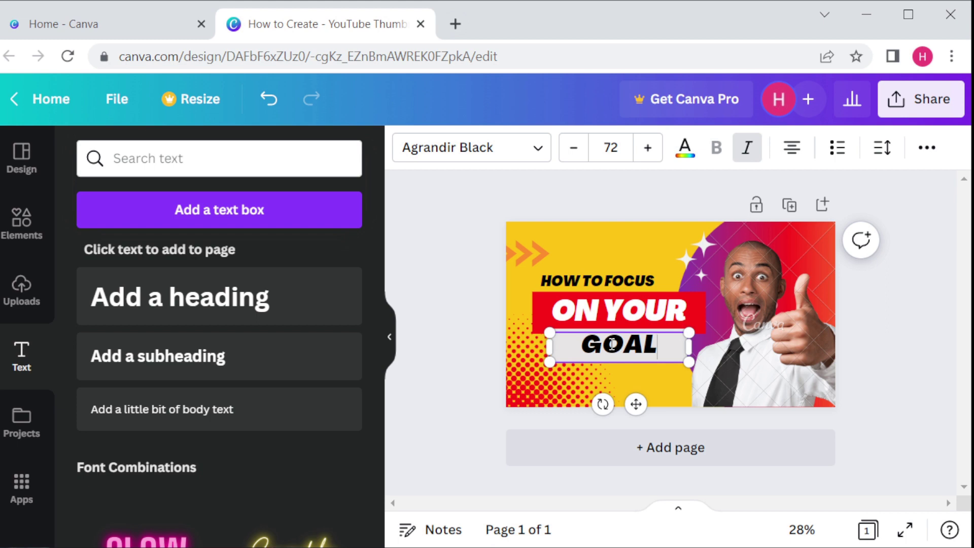
pyautogui.click(745, 341)
pyautogui.click(117, 99)
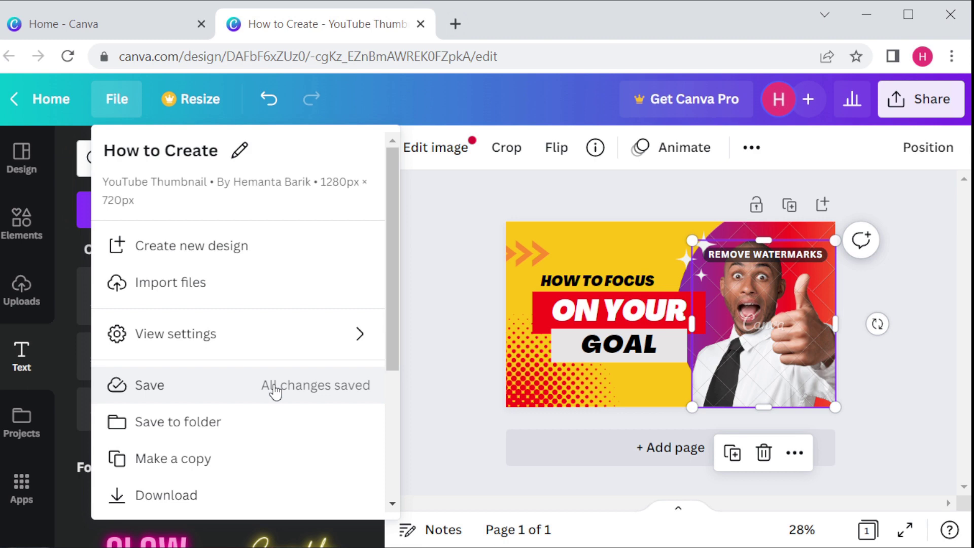
# - Try a PNG download, dismiss the premium notice, and delete the man's photo
pyautogui.click(167, 495)
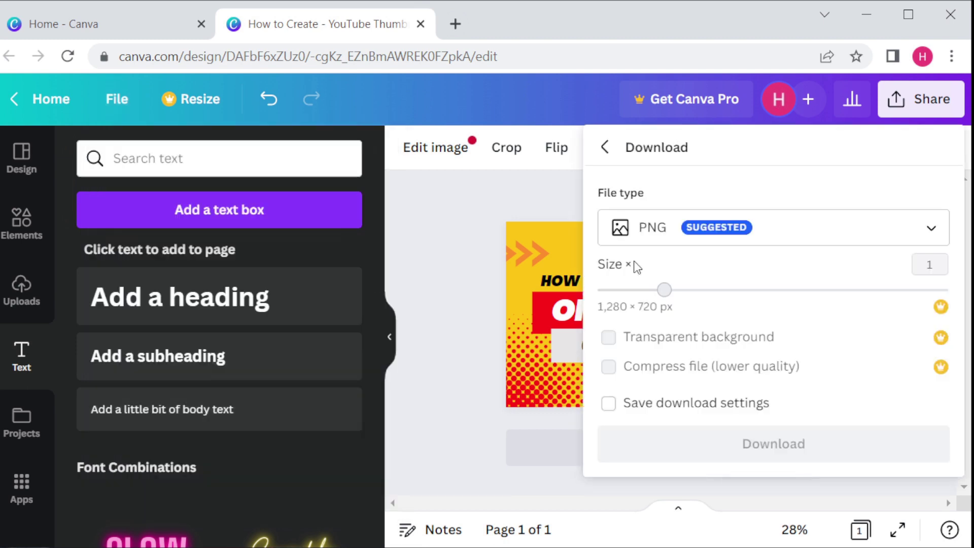
pyautogui.click(710, 431)
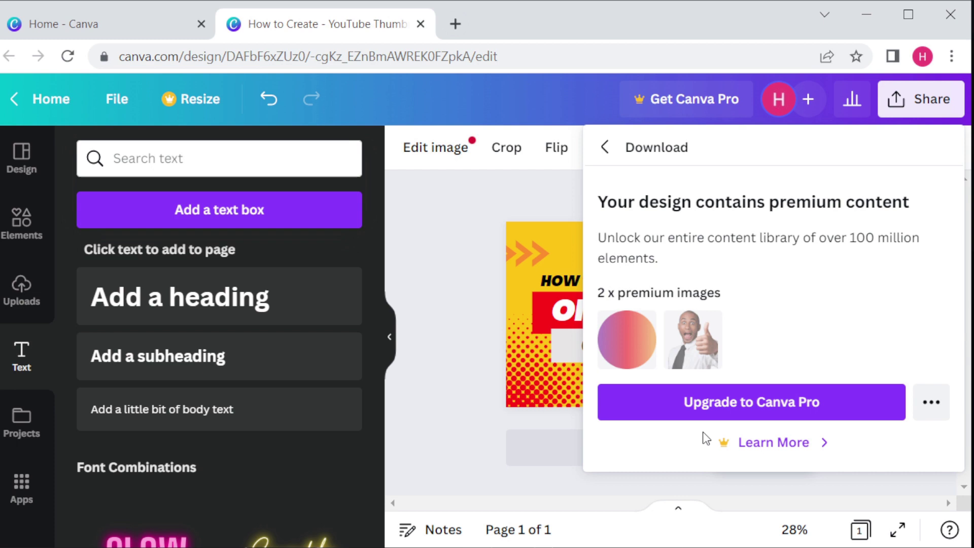
pyautogui.click(479, 343)
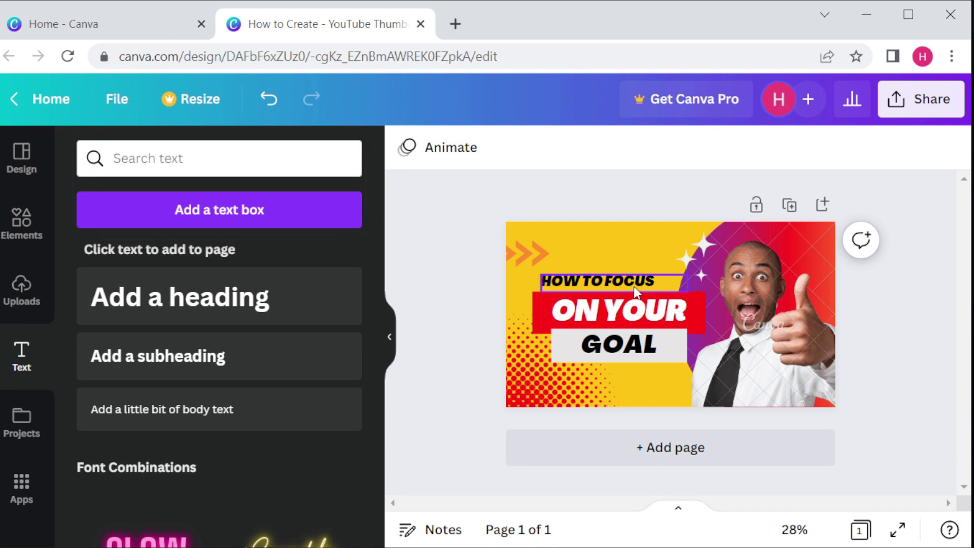
pyautogui.click(773, 378)
pyautogui.click(763, 452)
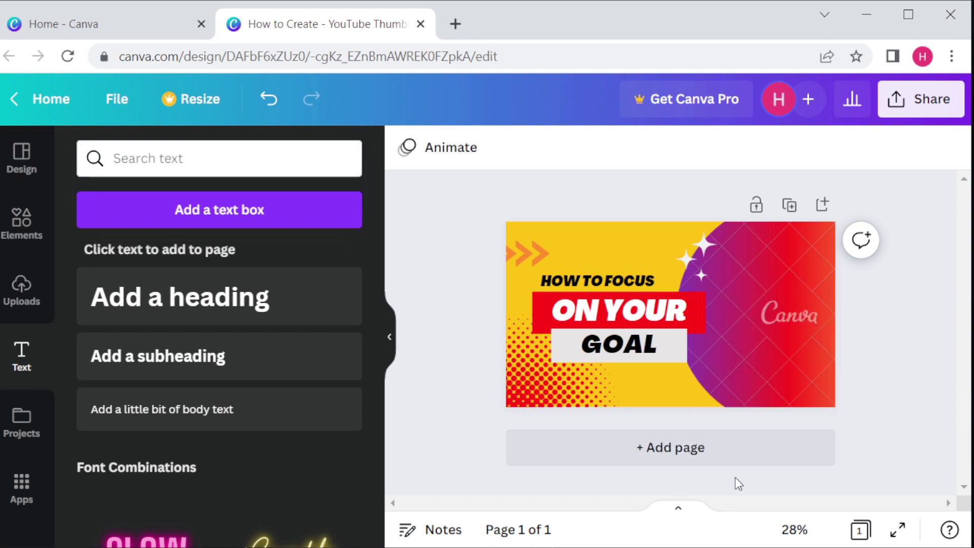
# - Retry the download, then delete the watermarked pink premium graphic
pyautogui.click(117, 99)
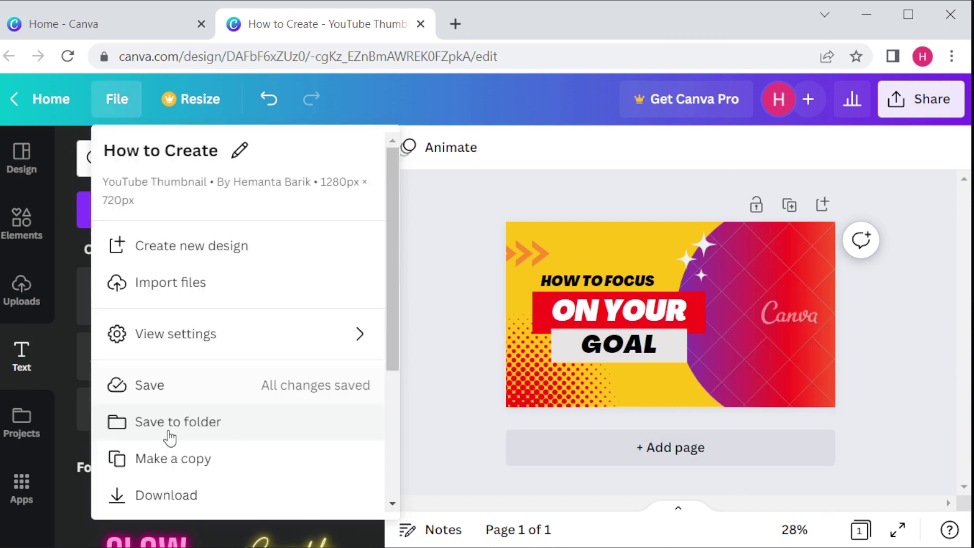
pyautogui.click(176, 492)
pyautogui.click(701, 461)
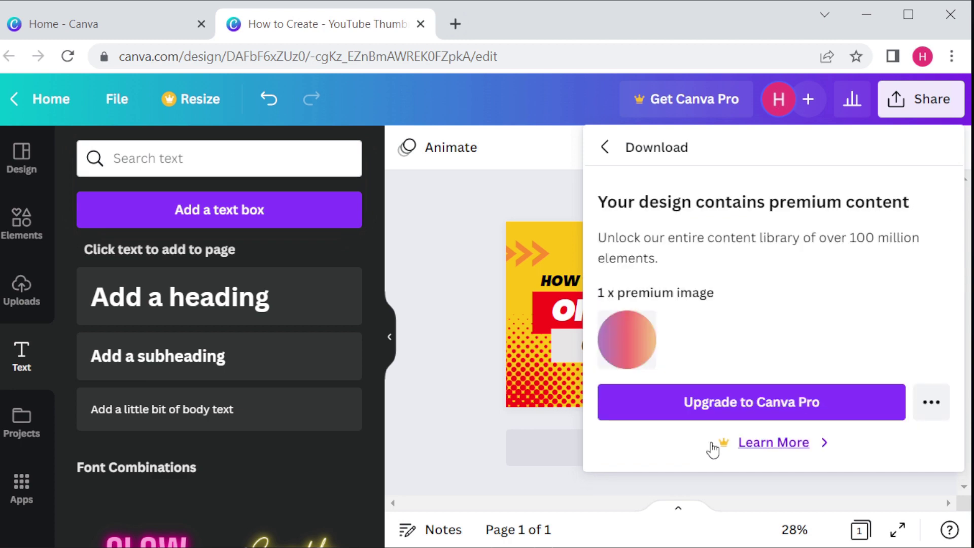
pyautogui.click(524, 288)
pyautogui.click(744, 276)
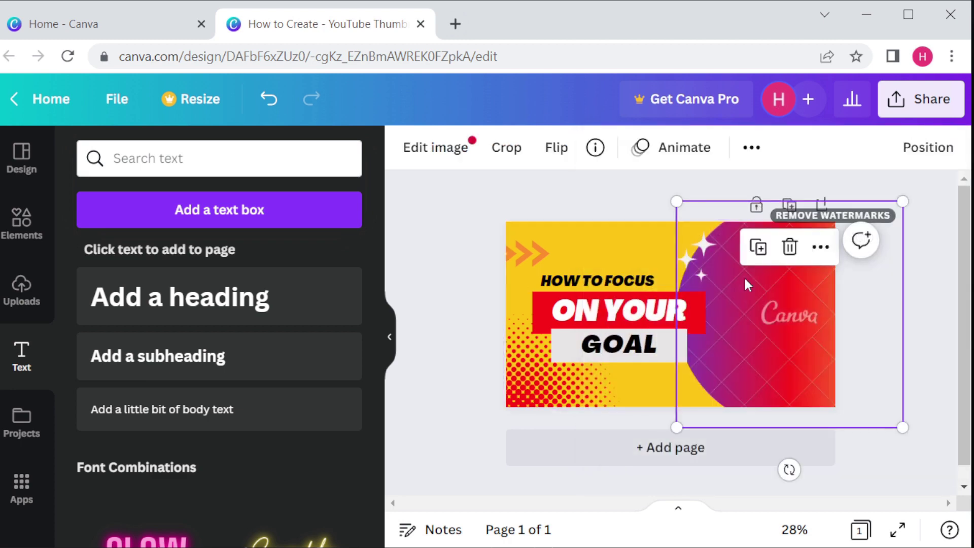
pyautogui.press('Delete')
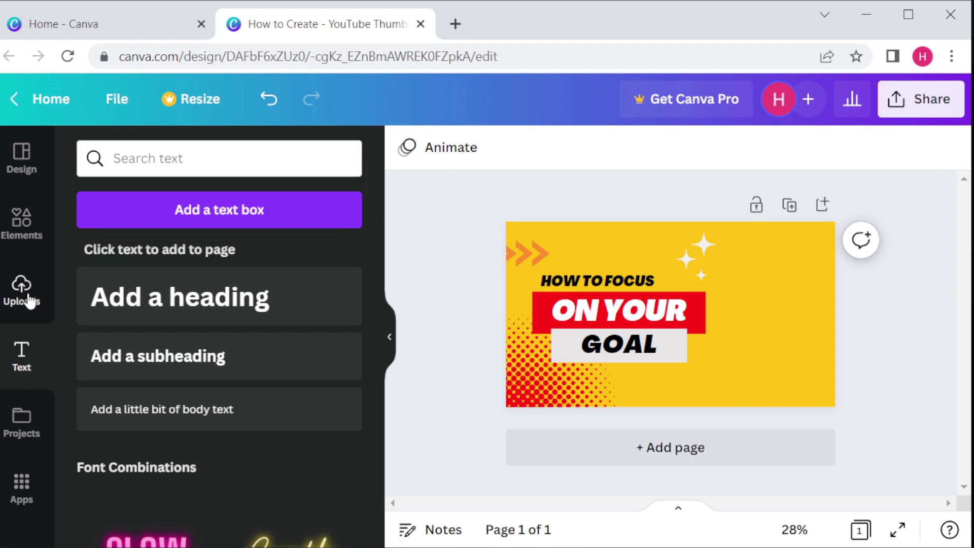
# - Add a red circle, enlarge it to 426 px and place it right of the headline
pyautogui.click(70, 226)
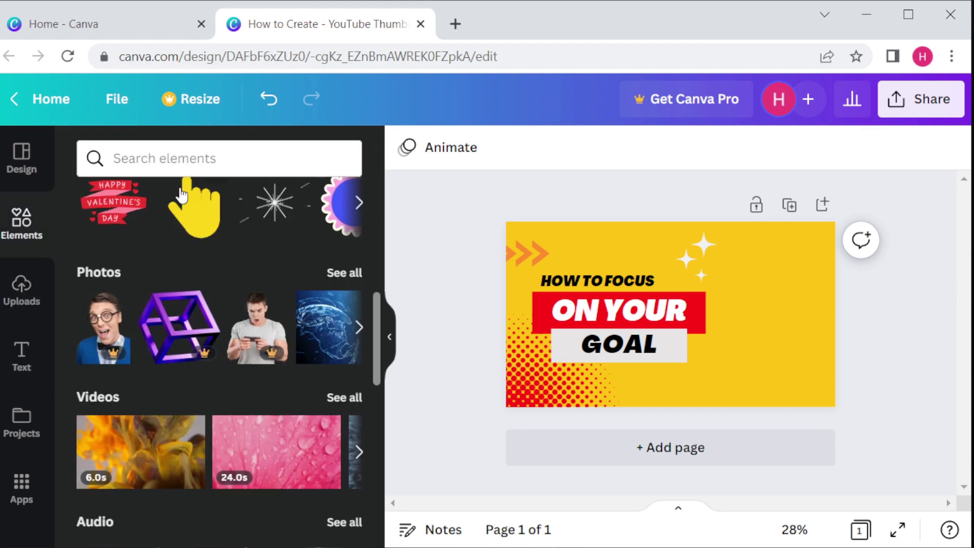
pyautogui.scroll(4, 235, 244)
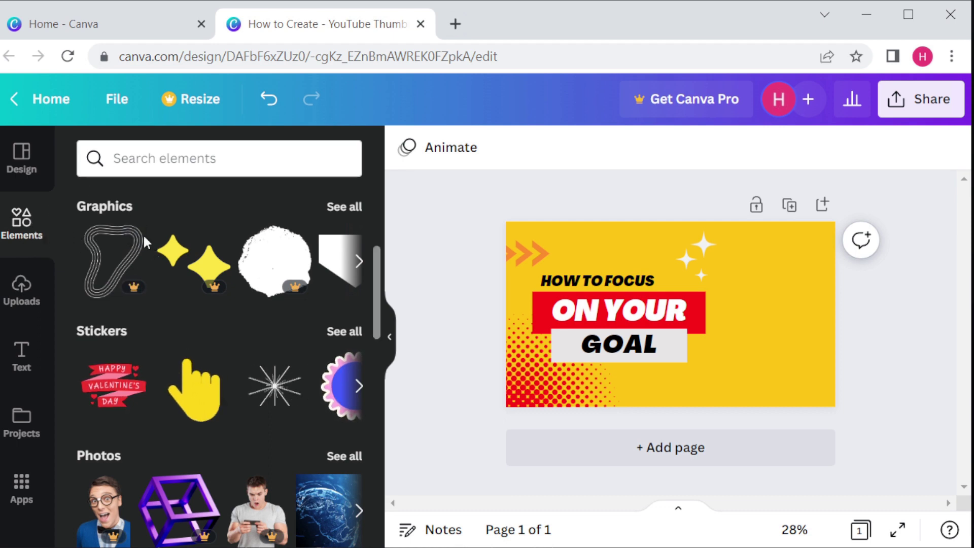
pyautogui.scroll(5, 152, 249)
pyautogui.click(196, 326)
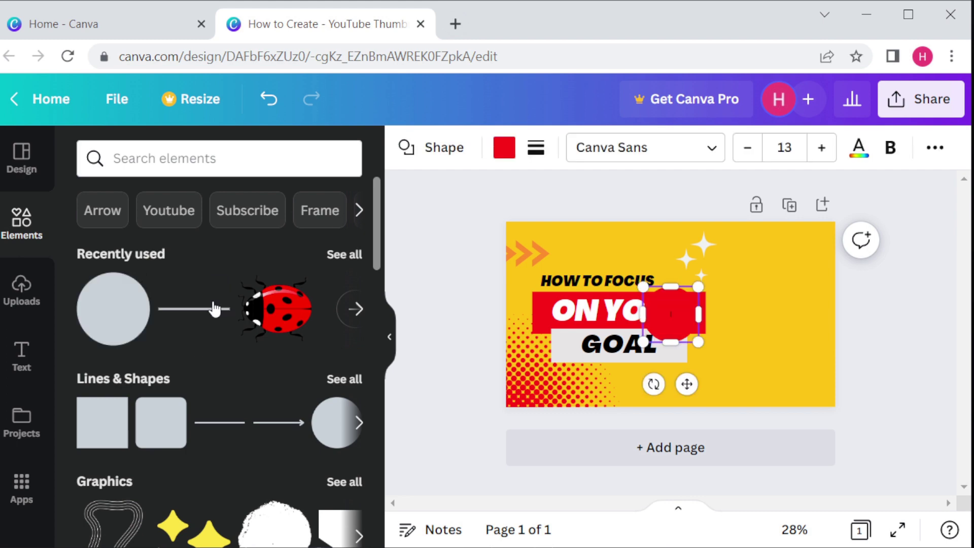
pyautogui.moveTo(678, 296); pyautogui.dragTo(746, 243)
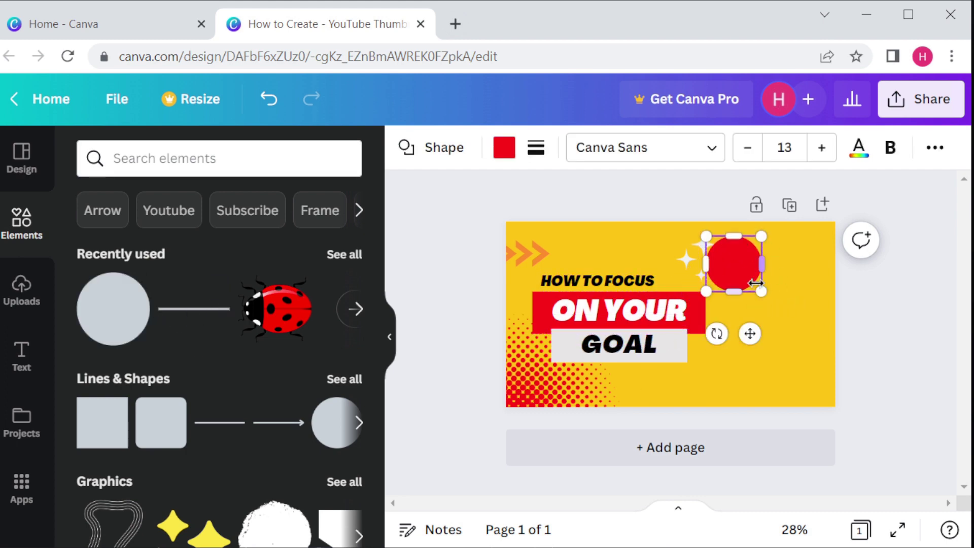
pyautogui.moveTo(761, 291); pyautogui.dragTo(810, 341)
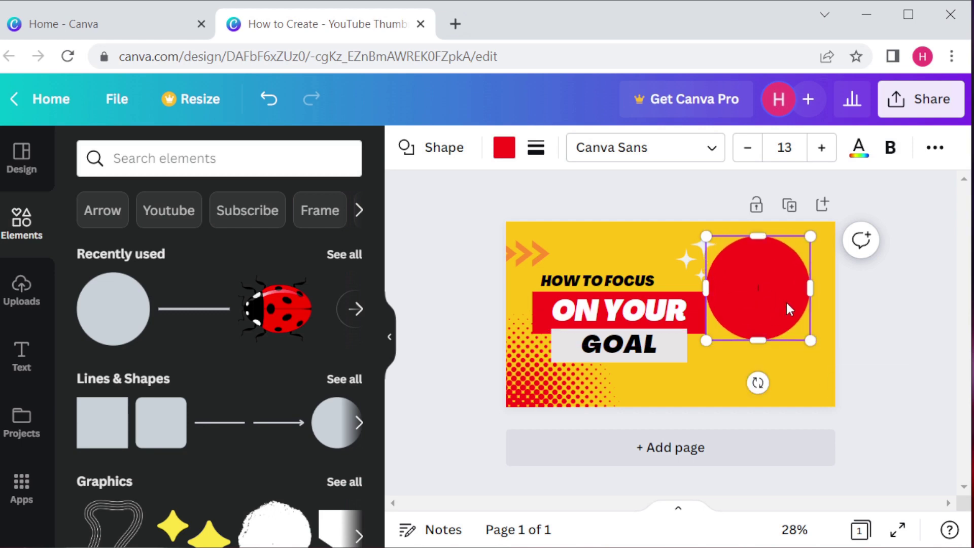
pyautogui.moveTo(754, 294); pyautogui.dragTo(770, 309)
pyautogui.scroll(-2, 216, 345)
pyautogui.scroll(2, 216, 345)
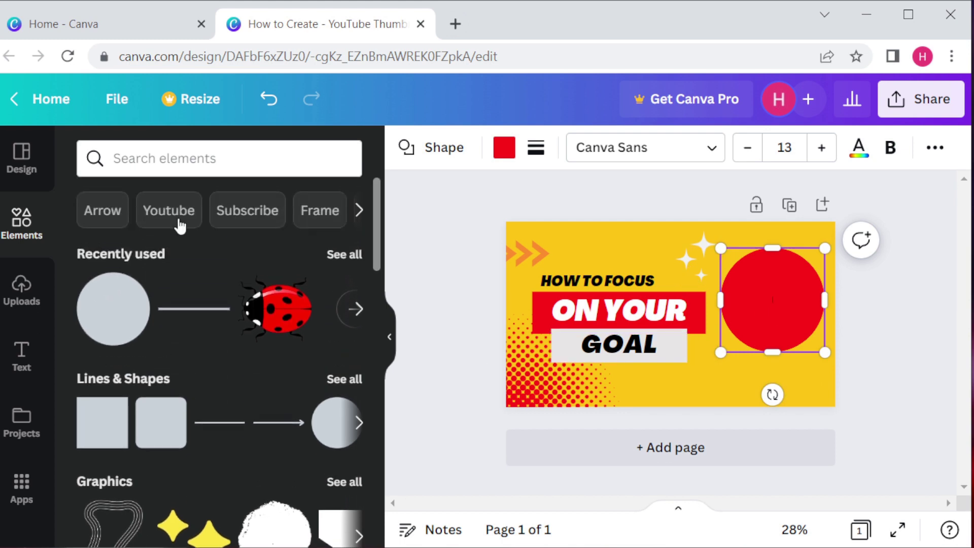
# - Search Elements for teacher graphics and place the teacher-and-student illustration on the red circle
pyautogui.click(185, 157)
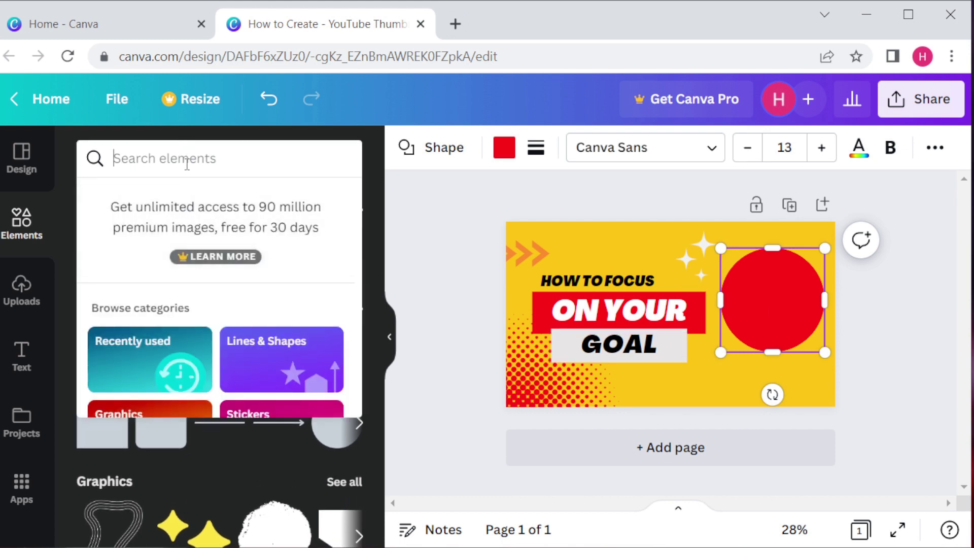
pyautogui.write('hum')
pyautogui.press('BackSpace')
pyautogui.press('BackSpace')
pyautogui.press('BackSpace')
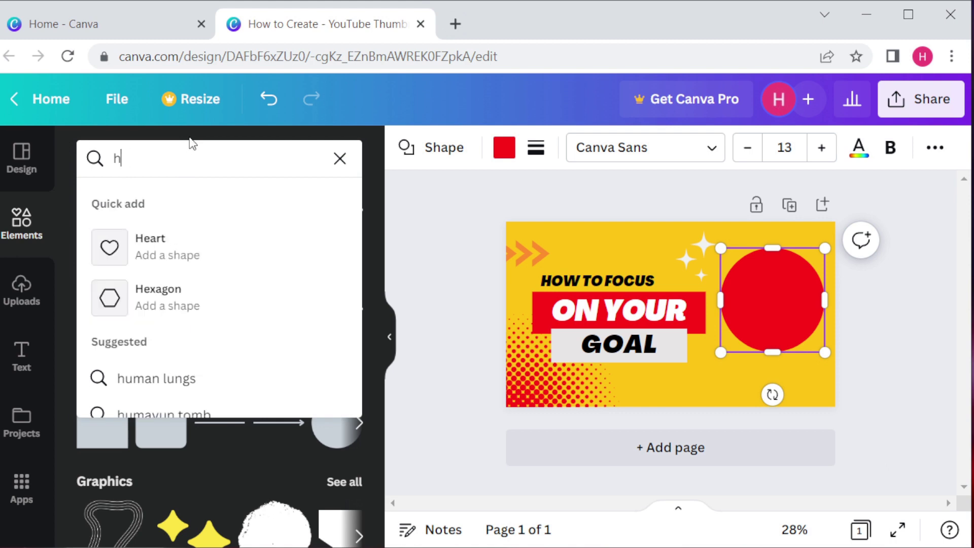
pyautogui.write('teacer')
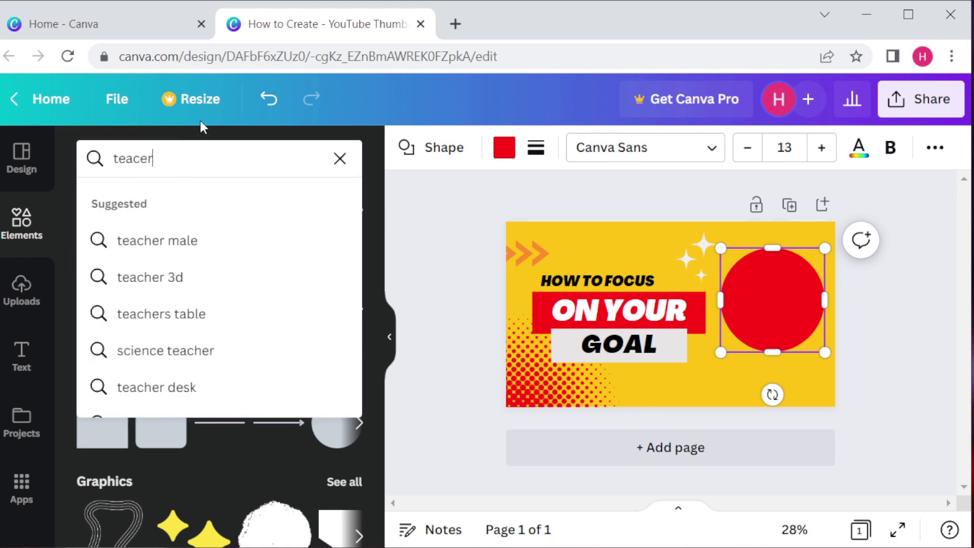
pyautogui.press('Return')
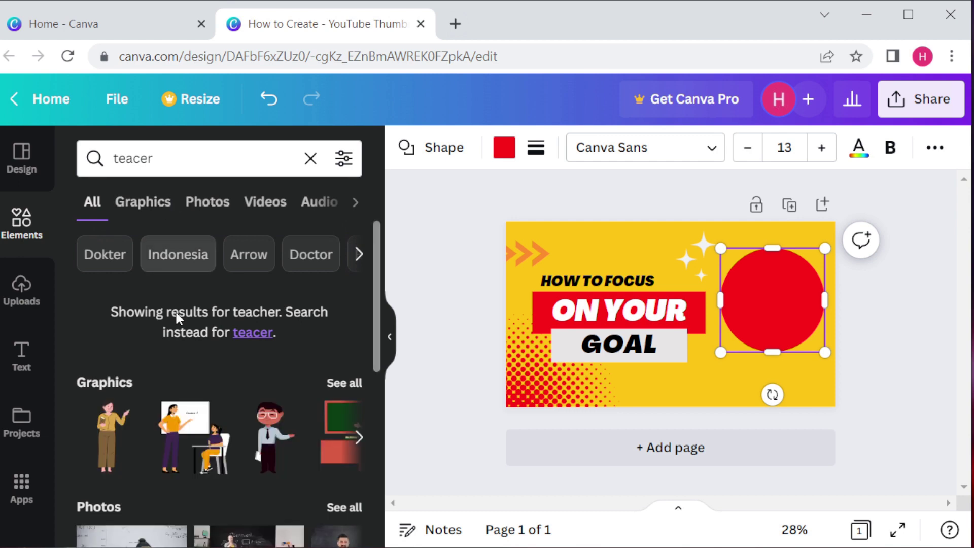
pyautogui.click(198, 445)
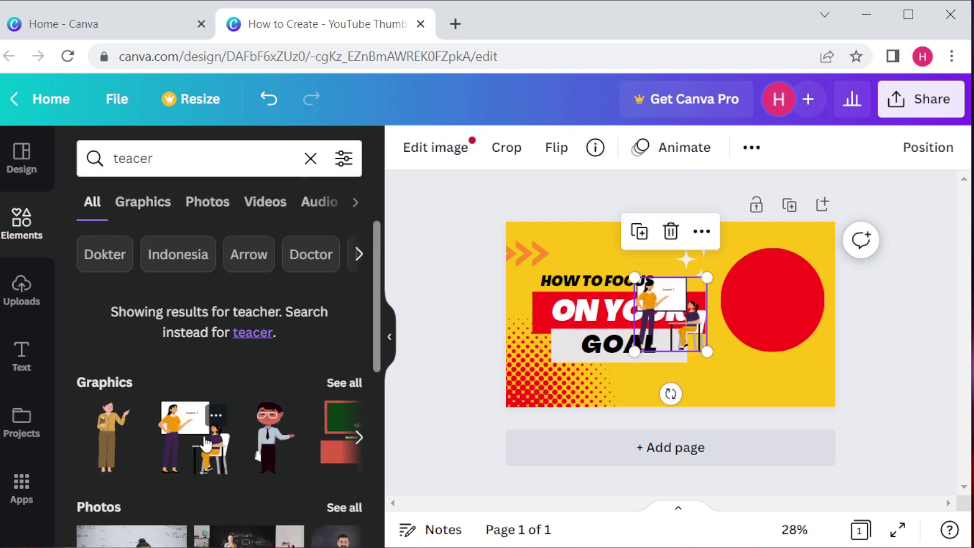
pyautogui.moveTo(674, 307); pyautogui.dragTo(779, 282)
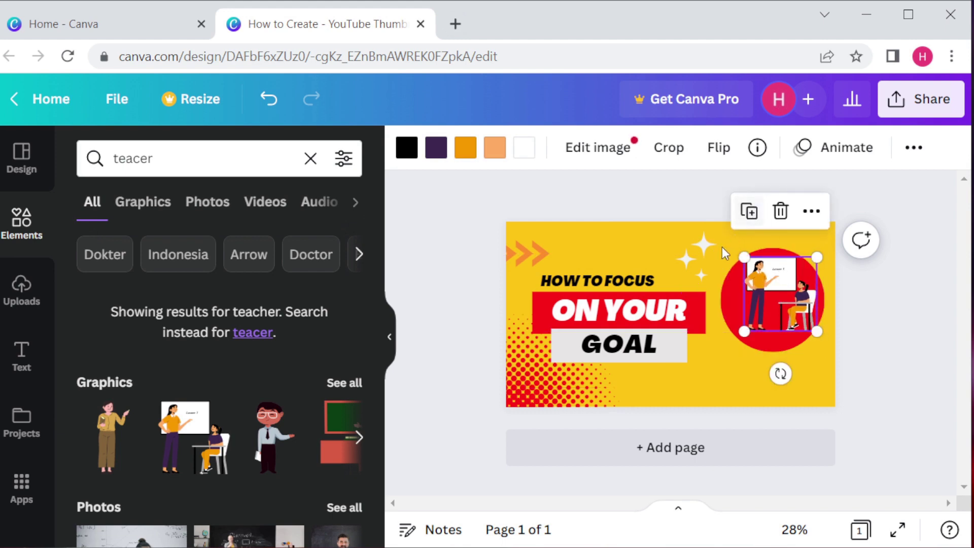
pyautogui.click(902, 342)
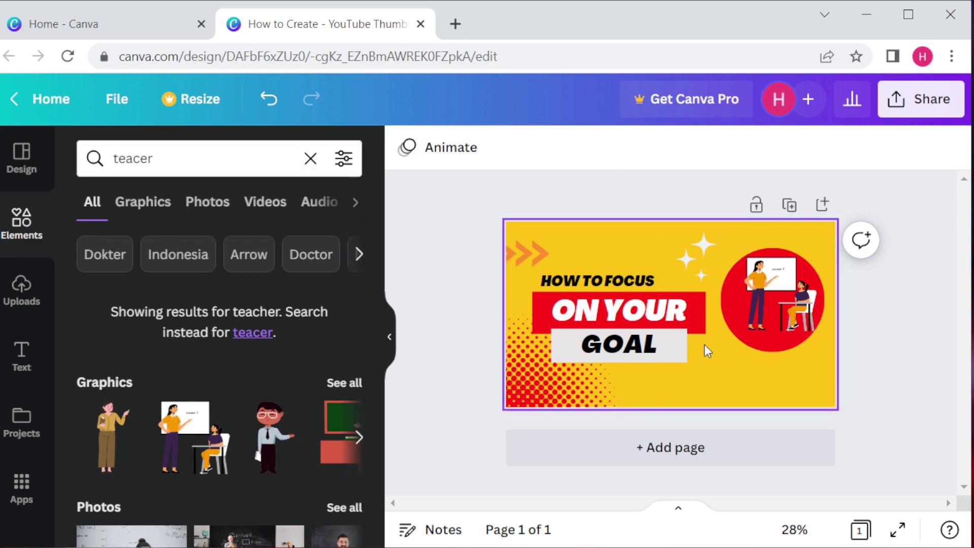
# - Download the thumbnail as a PNG and open the downloaded How to Create.png
pyautogui.click(115, 99)
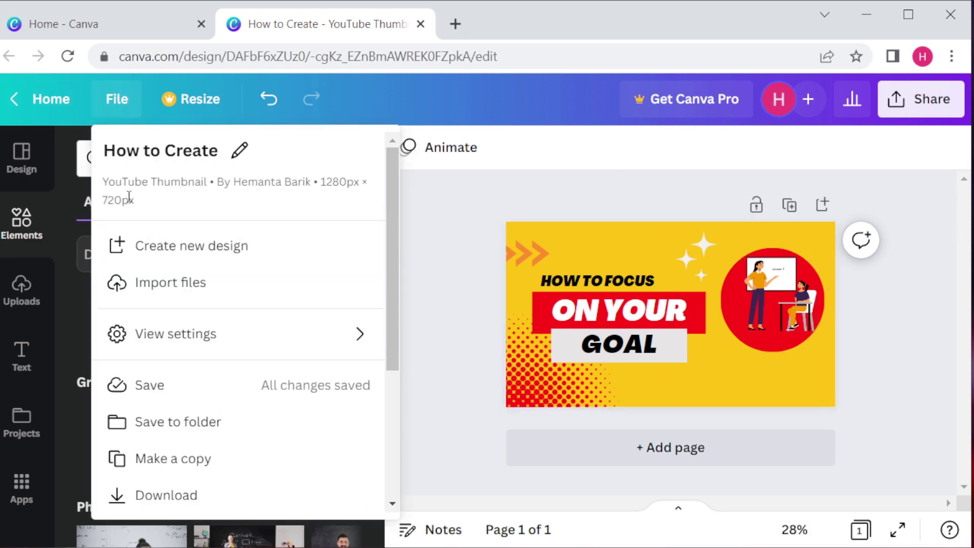
pyautogui.click(233, 479)
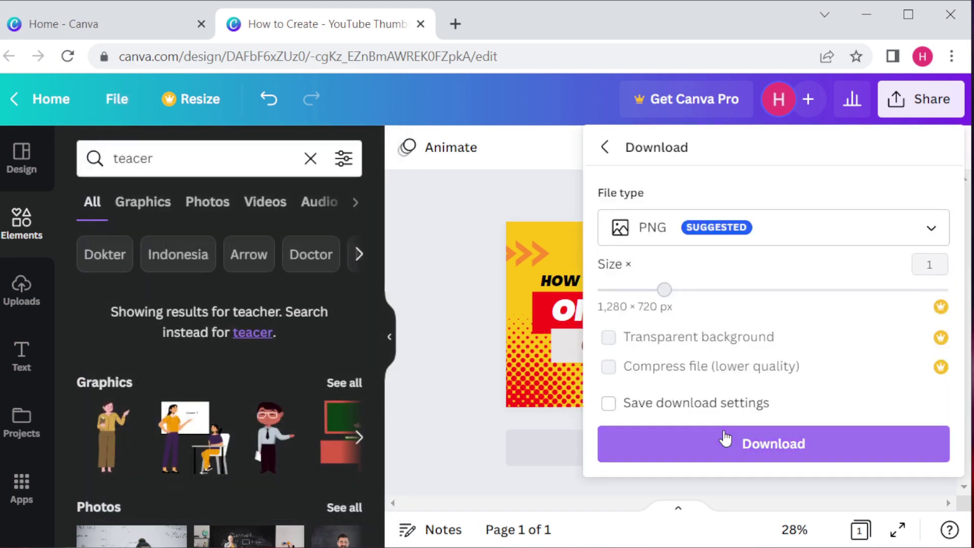
pyautogui.click(724, 438)
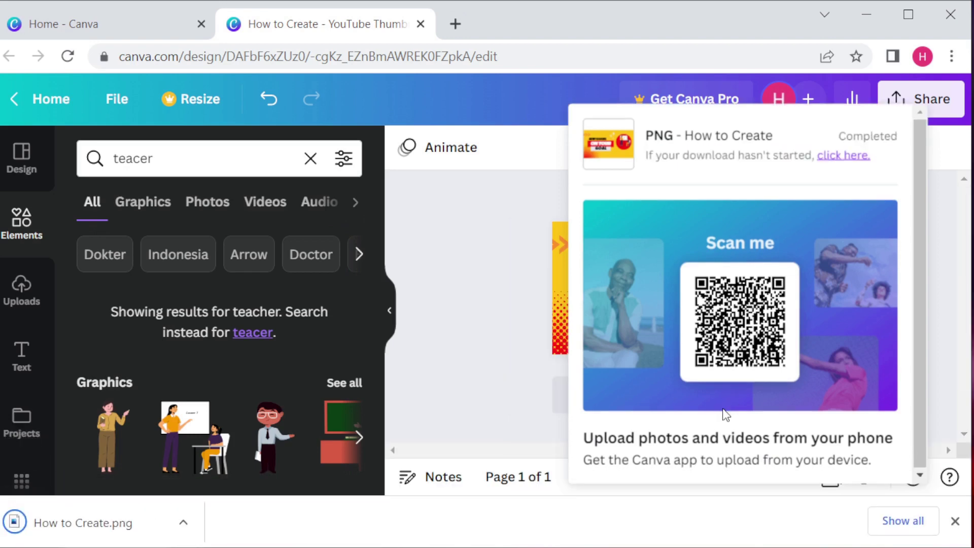
pyautogui.click(99, 525)
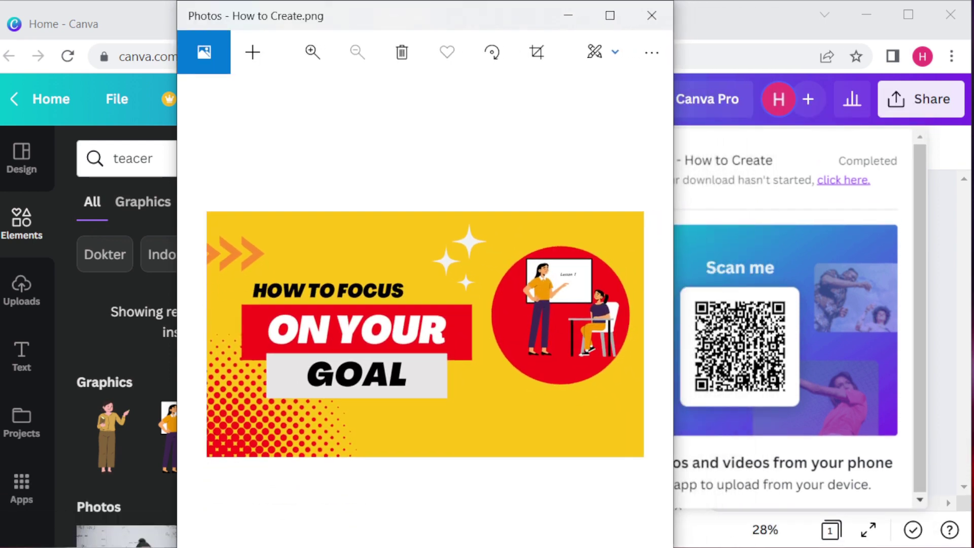
pyautogui.click(655, 18)
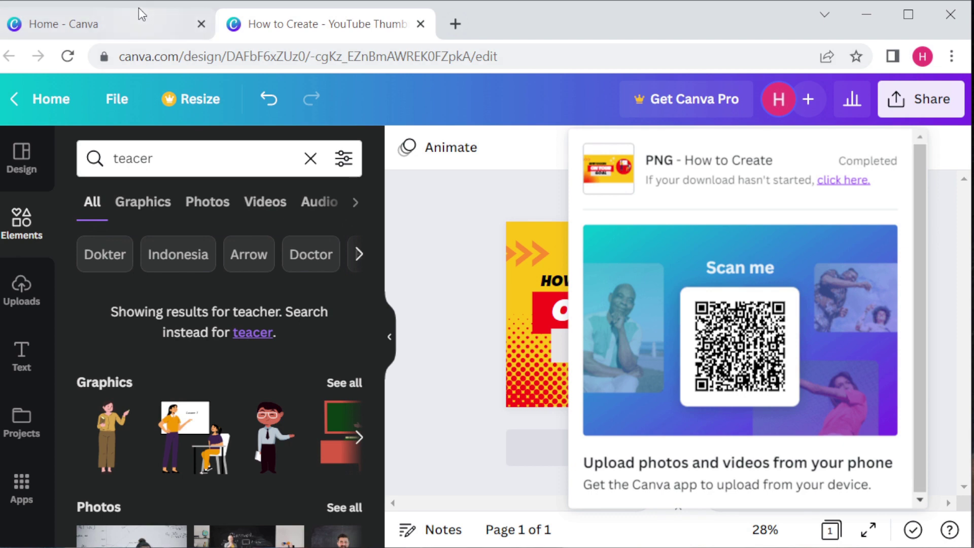
# - Switch to the 'Home - Canva' tab, dismiss the search suggestions and browse design categories
pyautogui.click(159, 22)
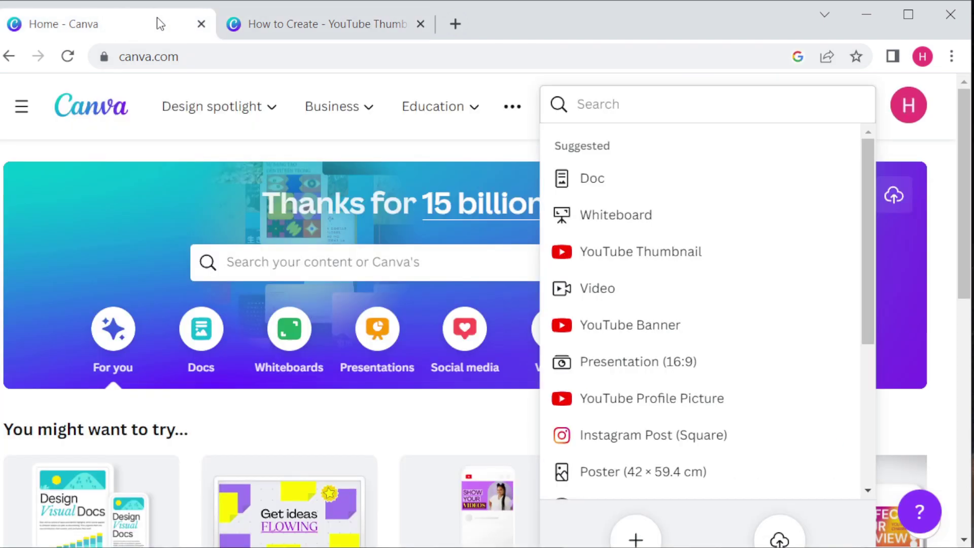
pyautogui.click(306, 148)
pyautogui.click(218, 106)
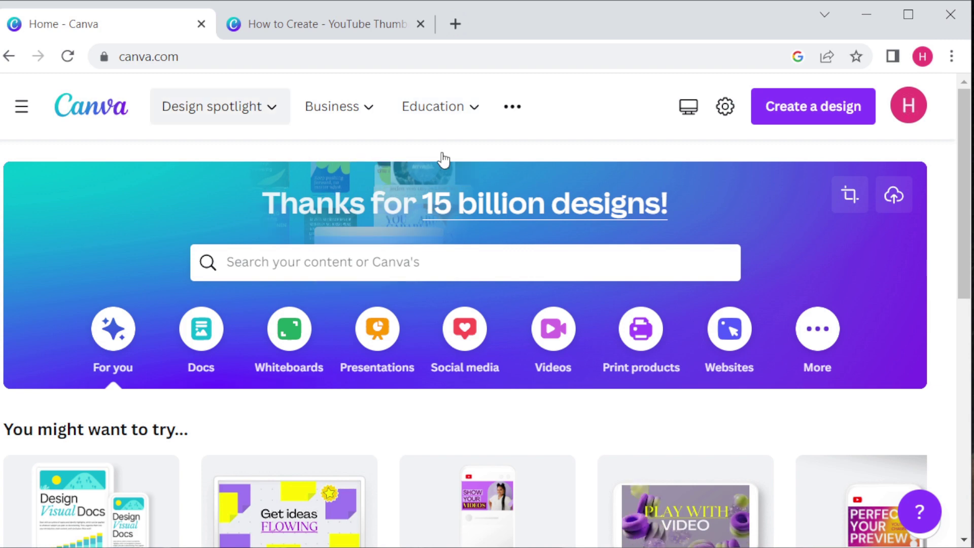